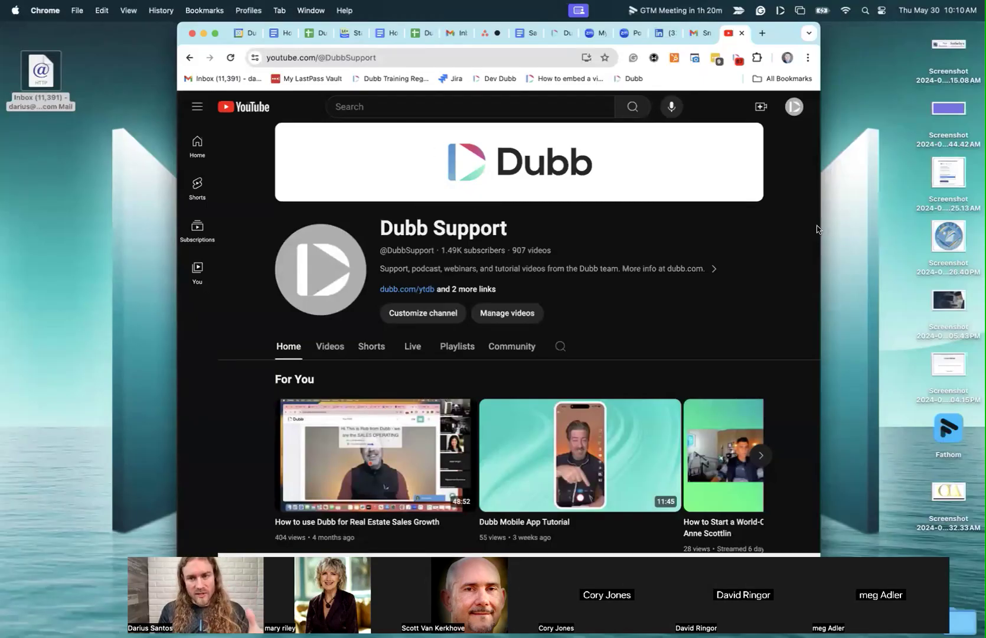
- Widen Chrome, open the Dubb Mobile App Tutorial video on YouTube, and pause it at the start
{"action": "left_click_drag", "start_coordinate": [820, 228], "coordinate": [938, 224]}
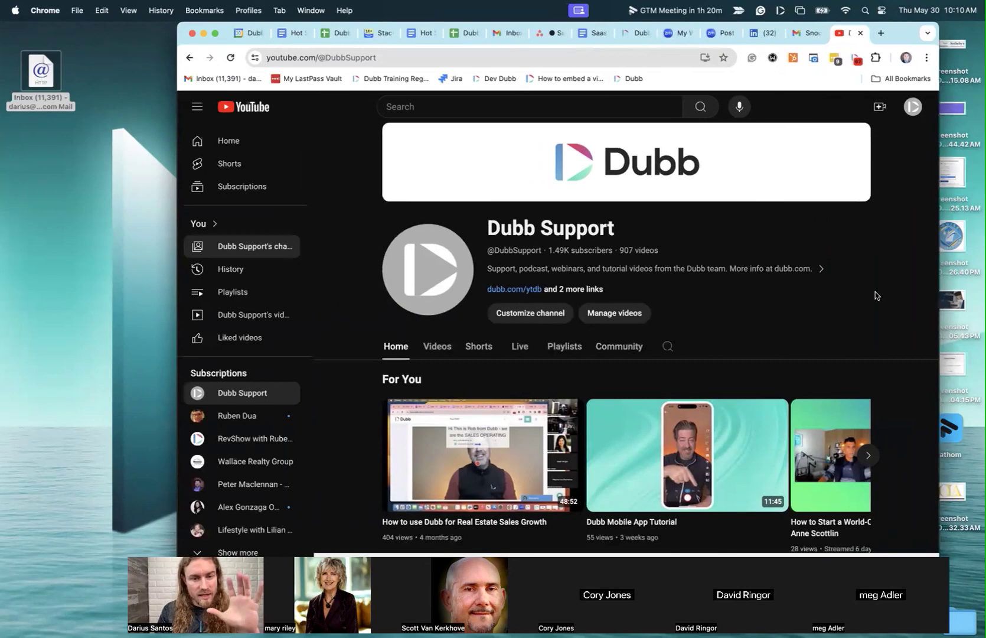
{"action": "scroll", "coordinate": [875, 291], "scroll_direction": "down", "scroll_amount": 3}
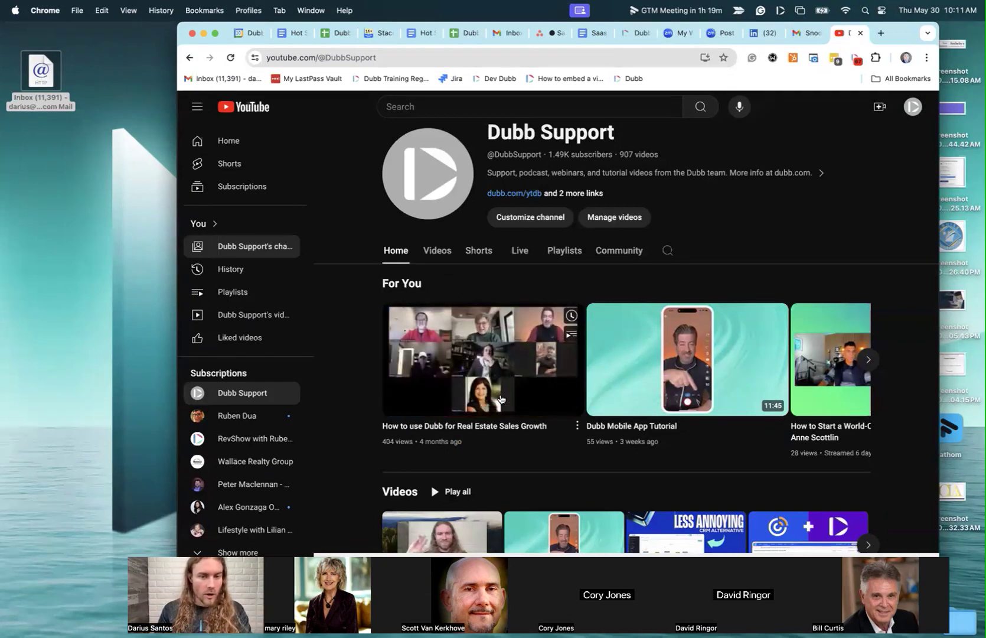
{"action": "left_click", "coordinate": [697, 346]}
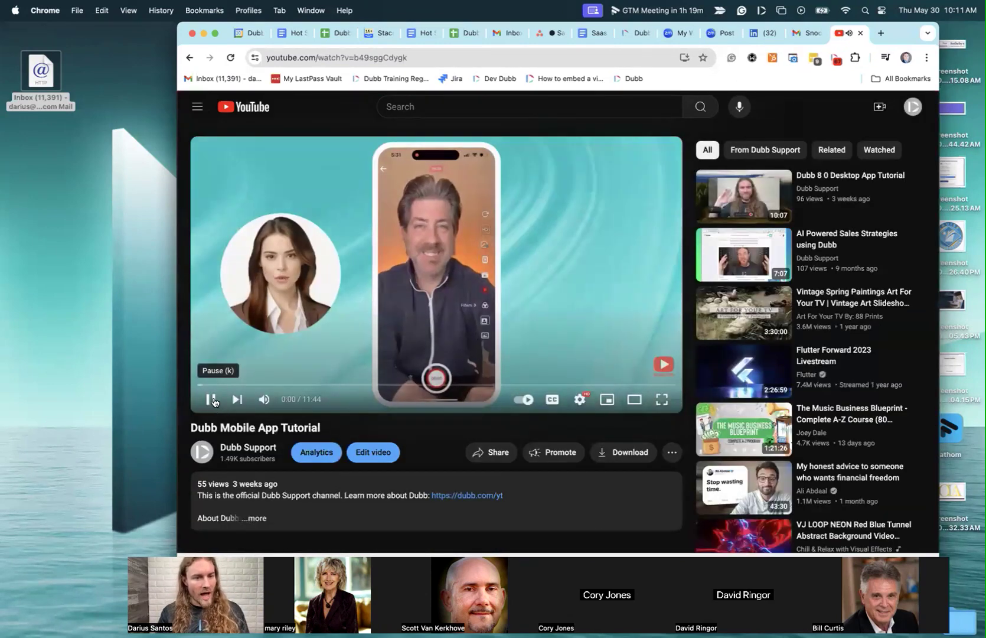
{"action": "left_click", "coordinate": [211, 399]}
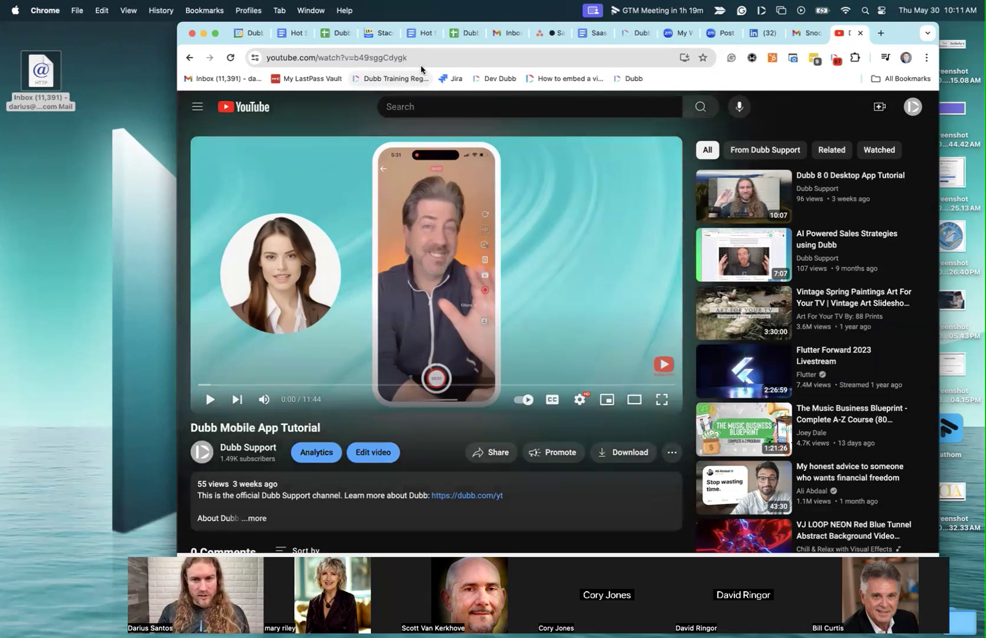
- Start a Dubb Record Screen setup, place a circular webcam bubble top-right, and move controls below the player
{"action": "left_click", "coordinate": [762, 11]}
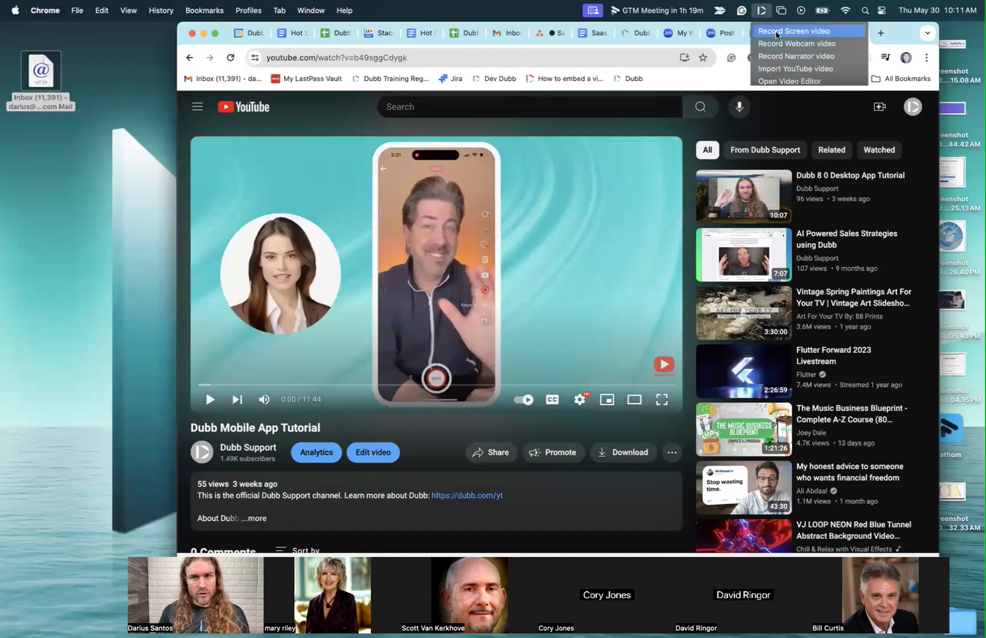
{"action": "left_click", "coordinate": [793, 31]}
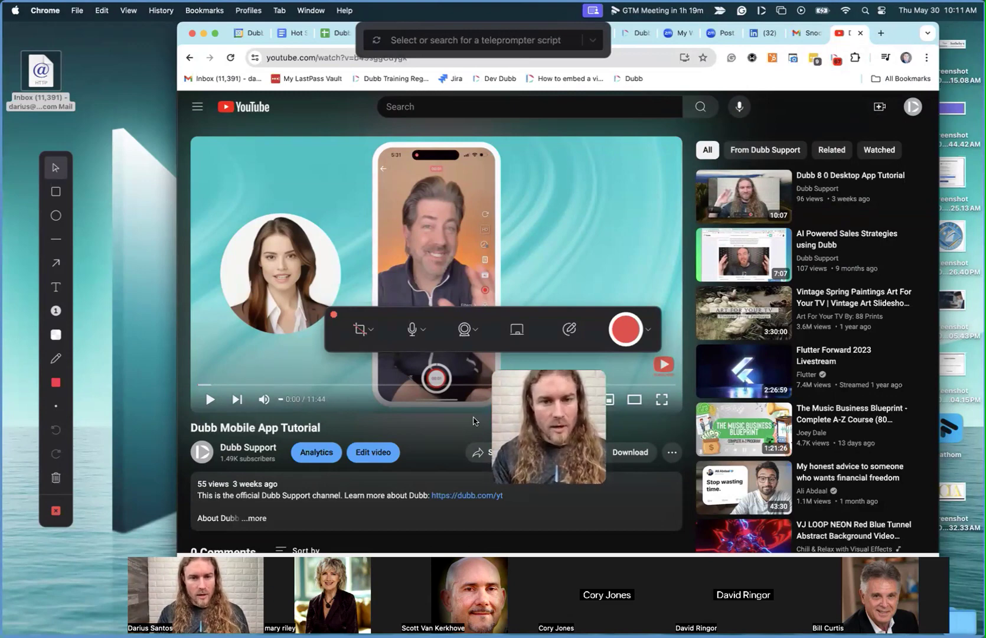
{"action": "left_click_drag", "start_coordinate": [524, 419], "coordinate": [589, 187]}
{"action": "left_click", "coordinate": [635, 241]}
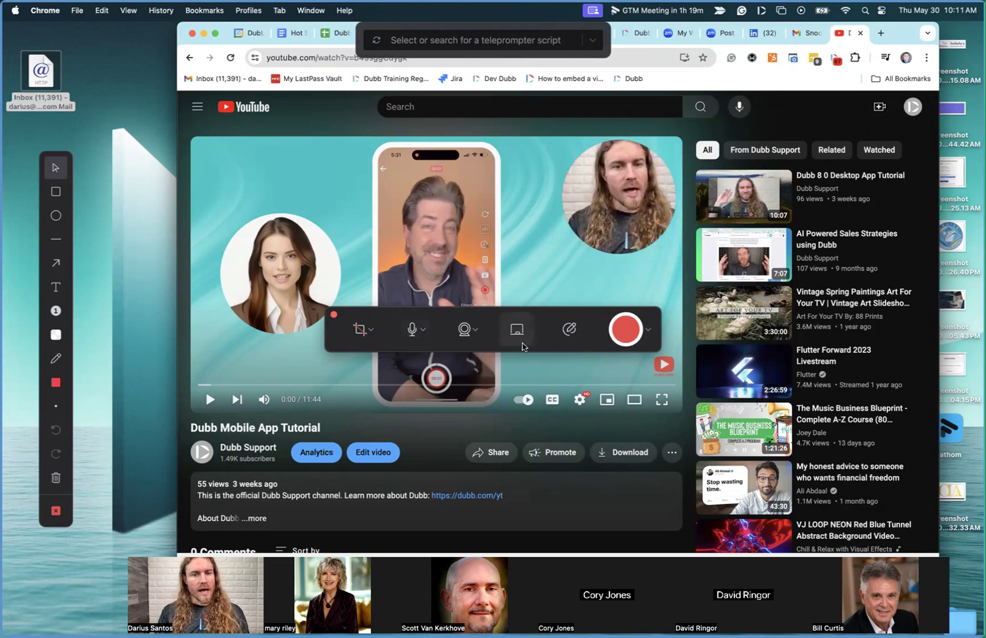
{"action": "left_click_drag", "start_coordinate": [490, 346], "coordinate": [447, 486]}
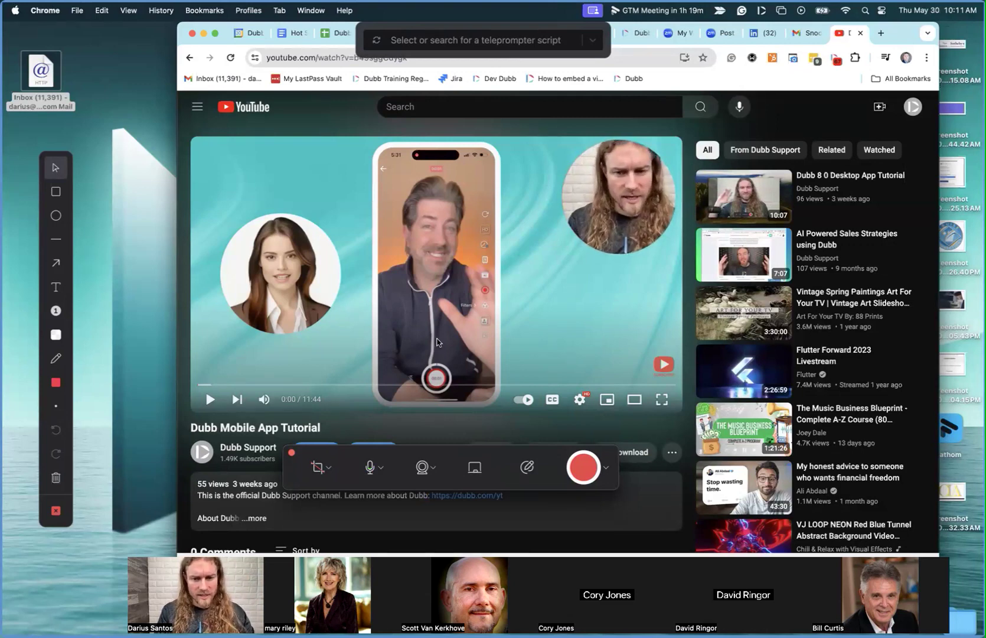
- Open the recording options dropdown showing system audio and the 3s countdown
{"action": "left_click", "coordinate": [607, 470]}
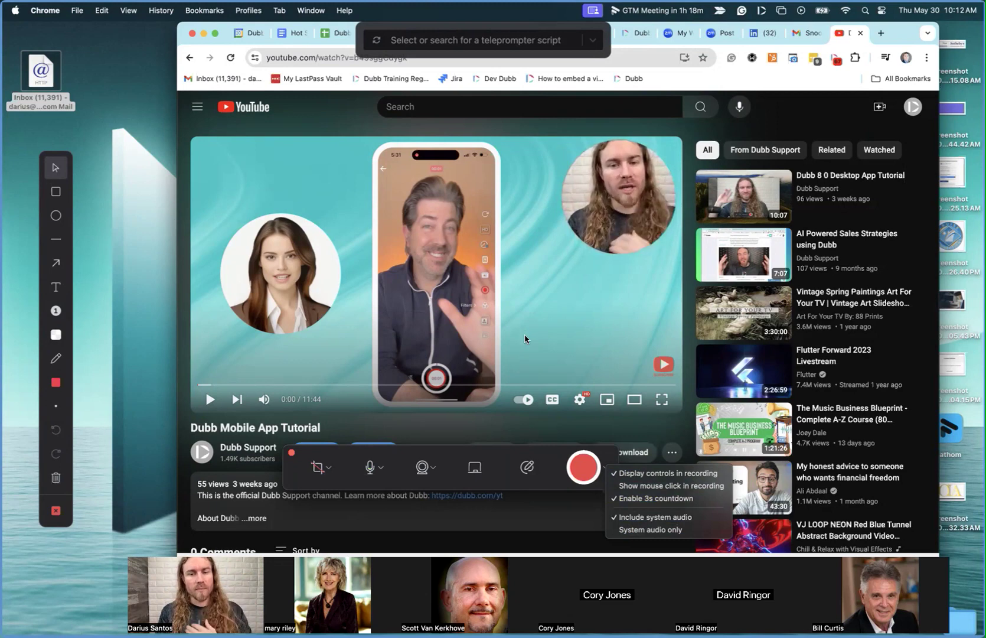
- Record a clip of the tutorial playing until 0:04, finish it, and set up another screen recording
{"action": "left_click", "coordinate": [593, 466]}
{"action": "left_click", "coordinate": [583, 470]}
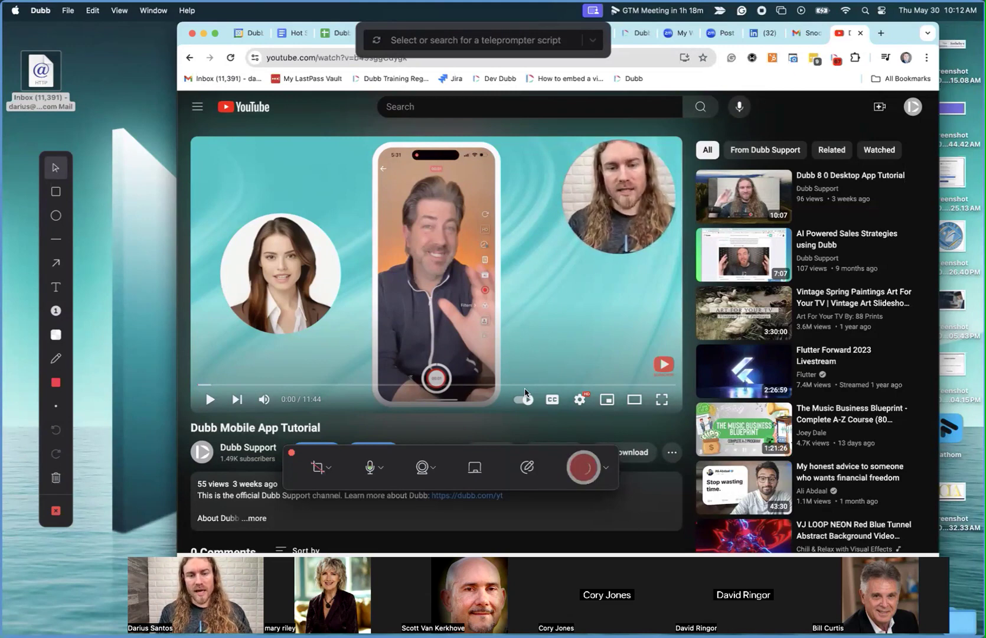
{"action": "left_click", "coordinate": [210, 401]}
{"action": "left_click", "coordinate": [212, 401]}
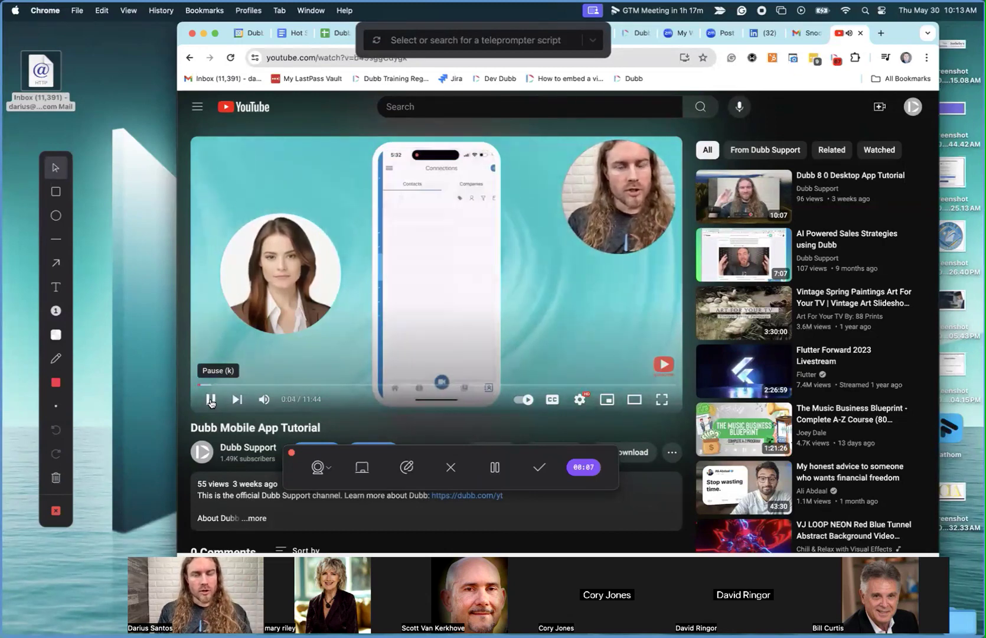
{"action": "left_click", "coordinate": [211, 402]}
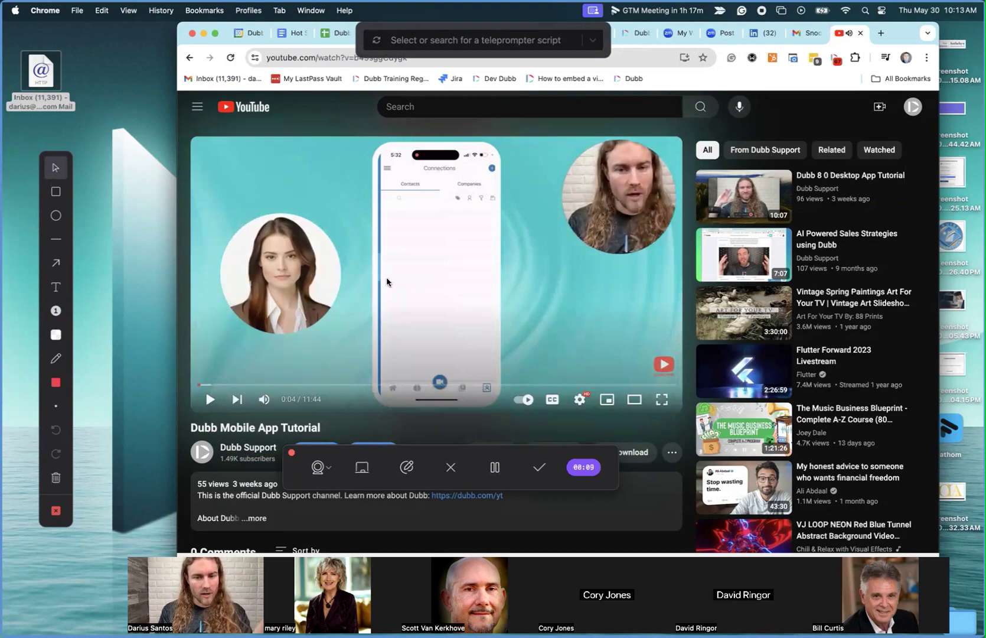
{"action": "left_click", "coordinate": [539, 467]}
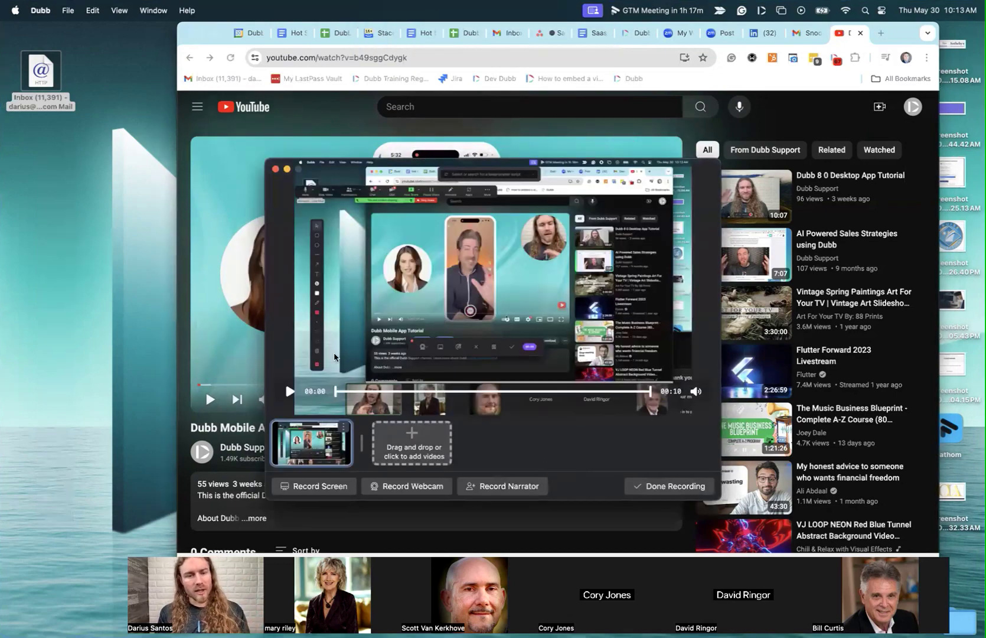
{"action": "left_click", "coordinate": [308, 487]}
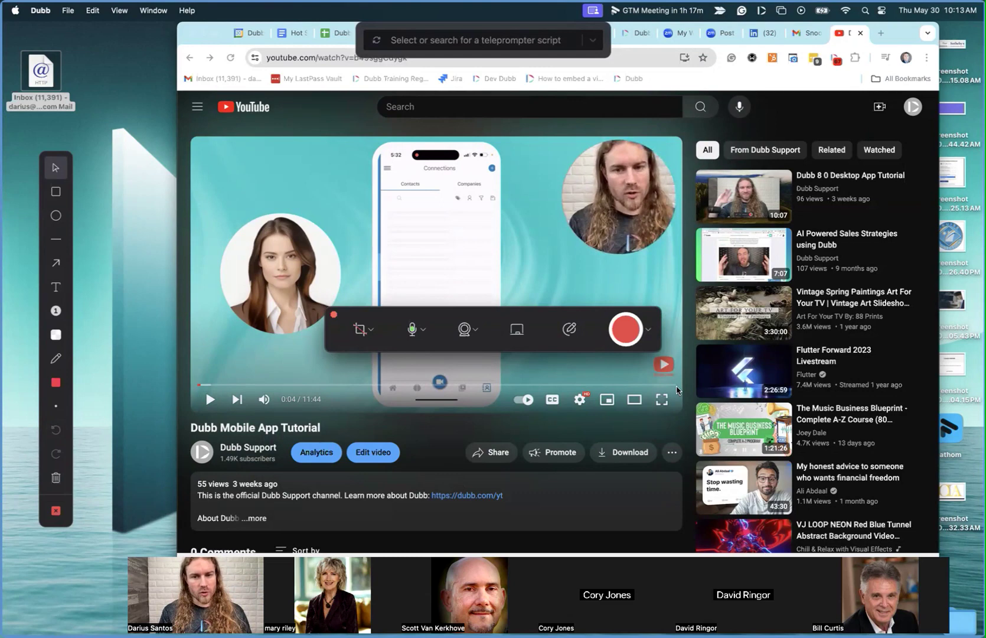
- Record a second take while the tutorial plays from 0:04 to 0:09
{"action": "left_click", "coordinate": [625, 329]}
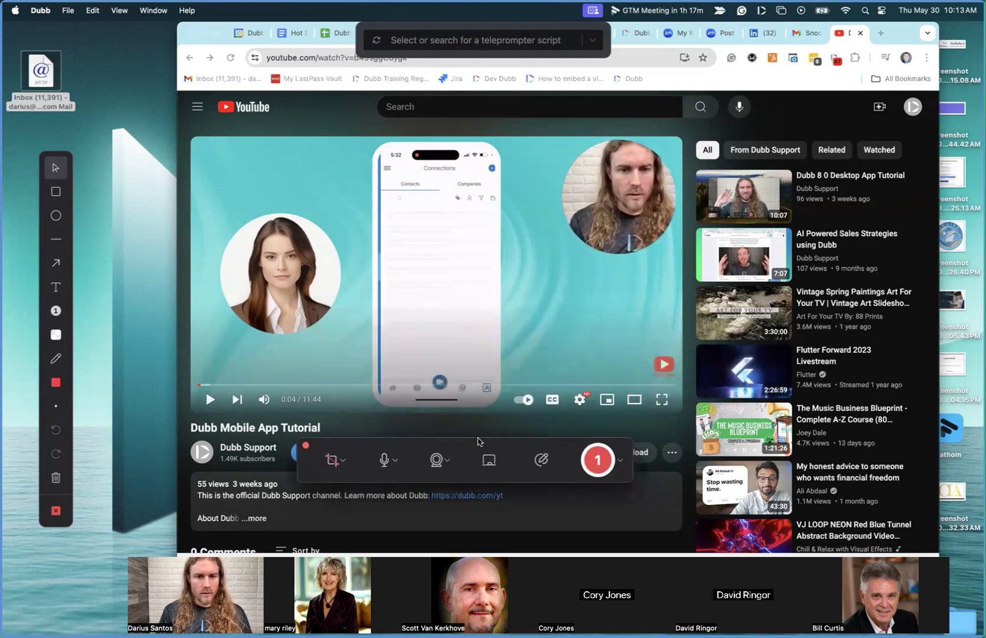
{"action": "left_click", "coordinate": [210, 404]}
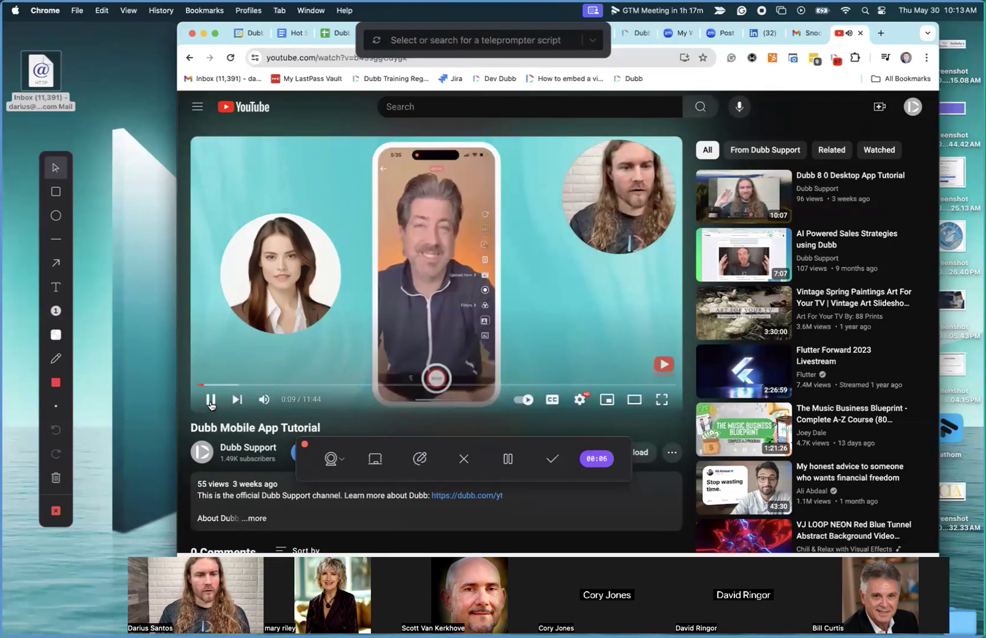
{"action": "left_click", "coordinate": [210, 404]}
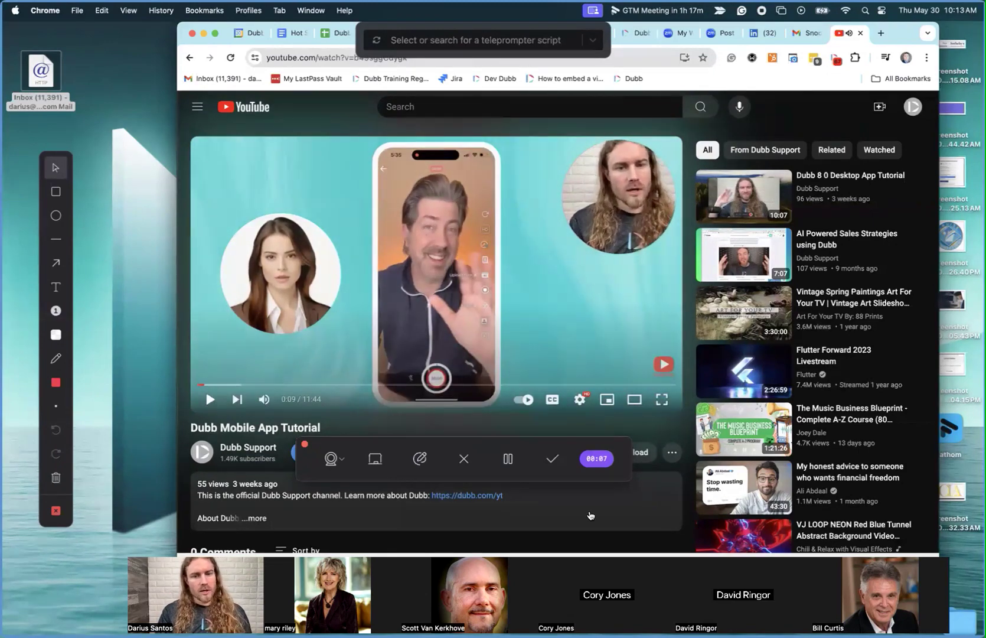
- Back out of the first cancel prompt, then ask again to cancel the recording
{"action": "left_click", "coordinate": [464, 458]}
{"action": "left_click", "coordinate": [452, 534]}
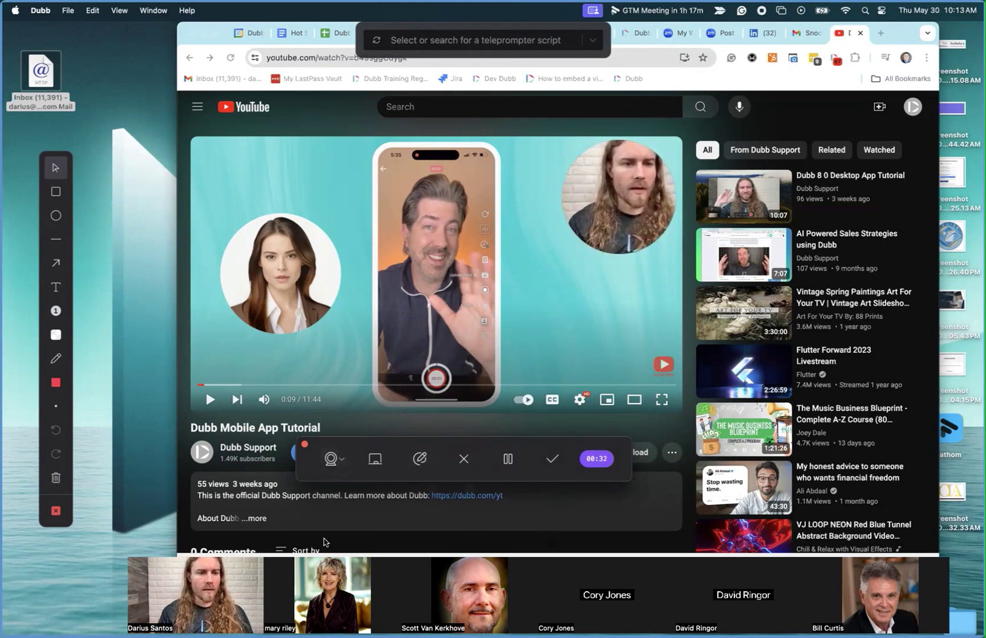
{"action": "left_click", "coordinate": [305, 445]}
- Discard the take, crop a new capture area to the YouTube player, then close the recorder setup
{"action": "left_click", "coordinate": [475, 530]}
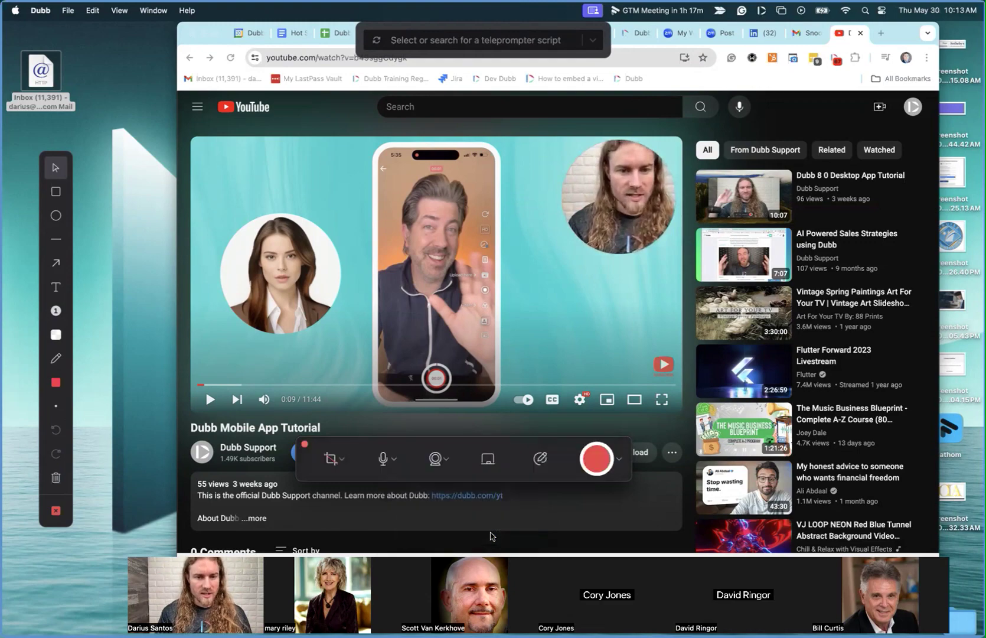
{"action": "left_click", "coordinate": [441, 214]}
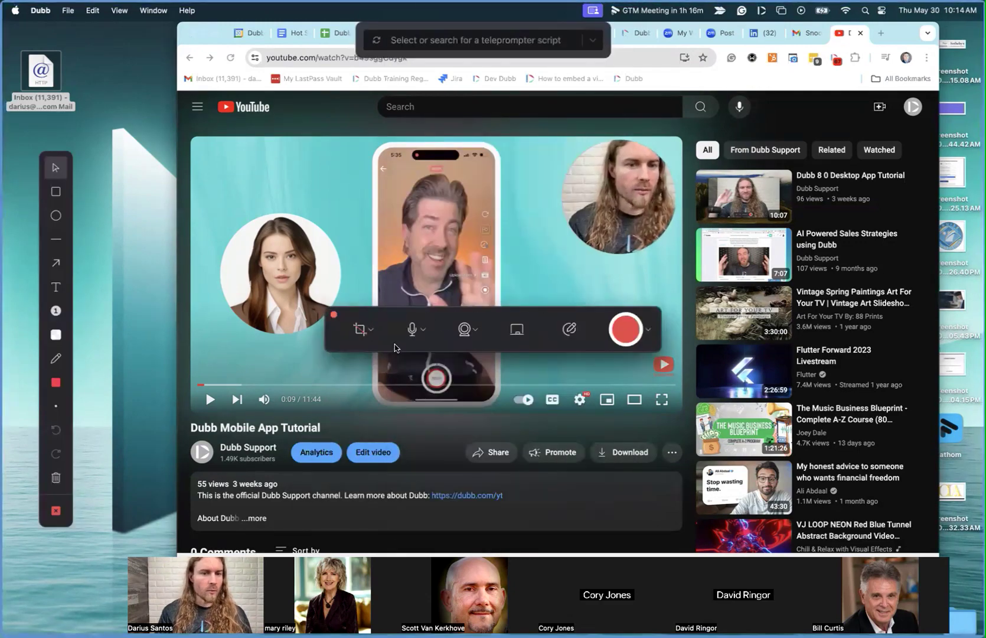
{"action": "left_click", "coordinate": [360, 329]}
{"action": "left_click_drag", "start_coordinate": [396, 109], "coordinate": [193, 138]}
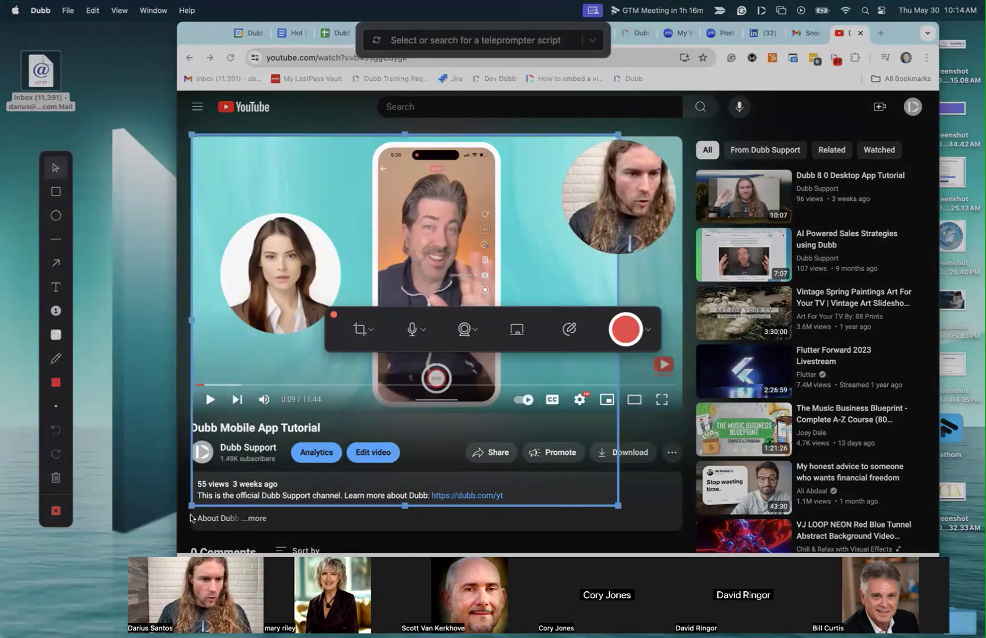
{"action": "left_click_drag", "start_coordinate": [191, 506], "coordinate": [195, 383]}
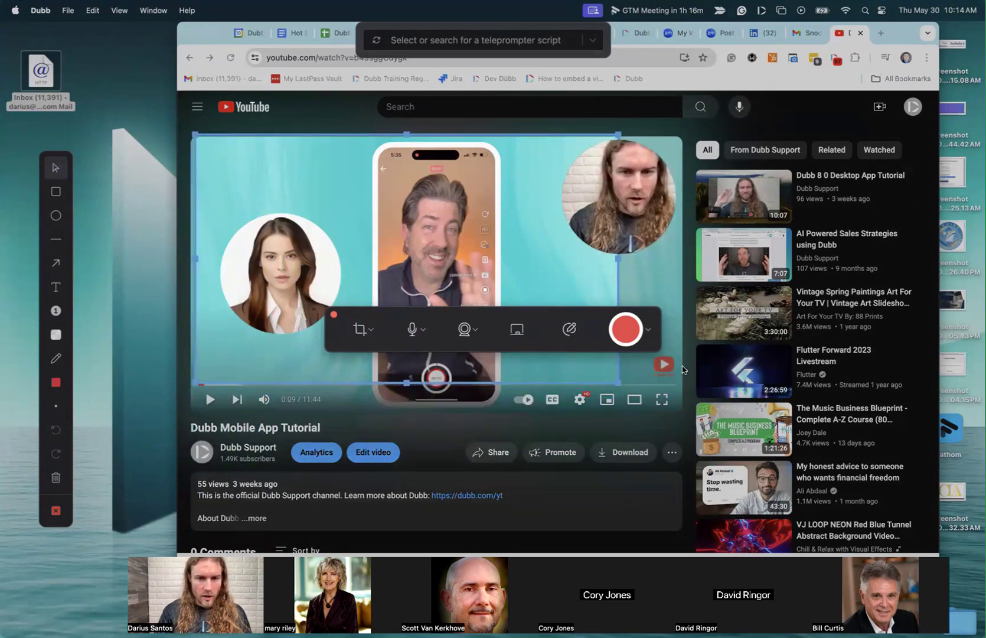
{"action": "left_click_drag", "start_coordinate": [616, 262], "coordinate": [597, 261]}
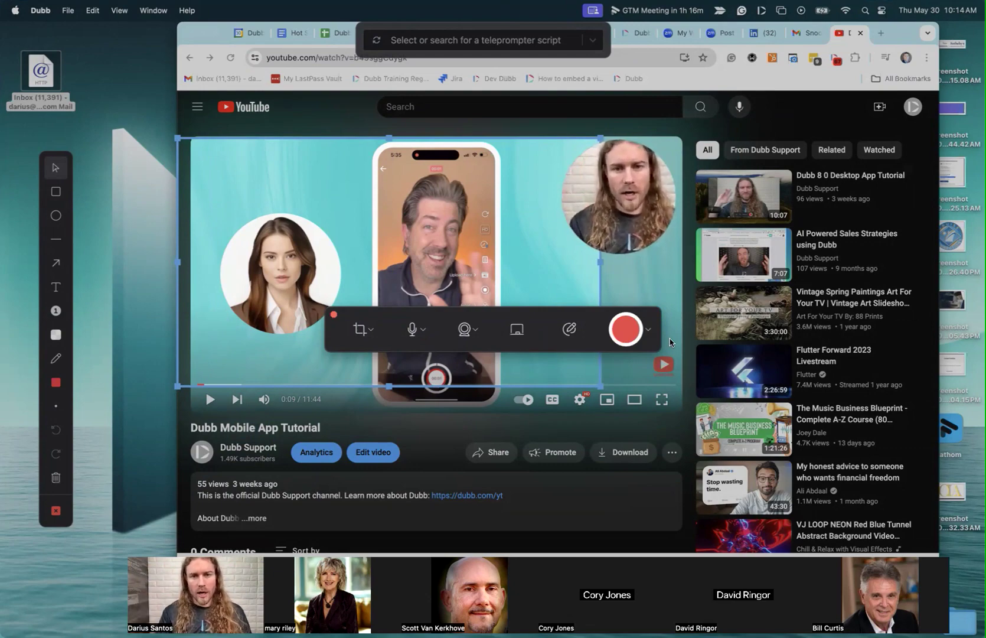
{"action": "left_click", "coordinate": [334, 315]}
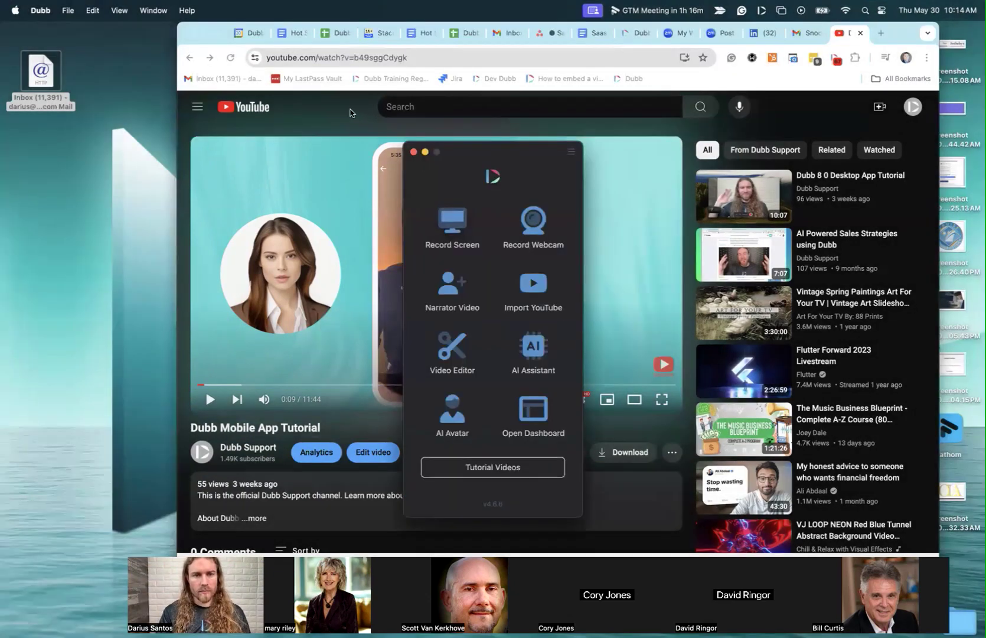